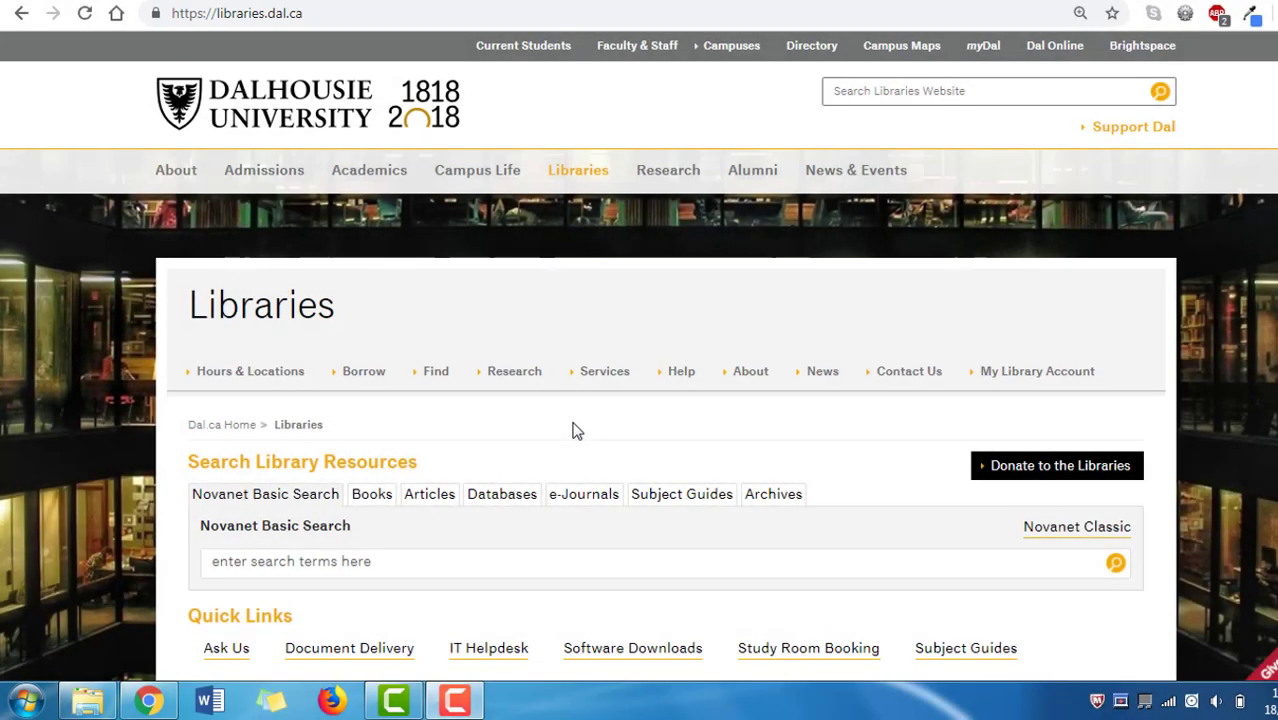
Search the library's databases for cinahl and open the CINAHL Full Text database.
click(512, 495)
click(466, 560)
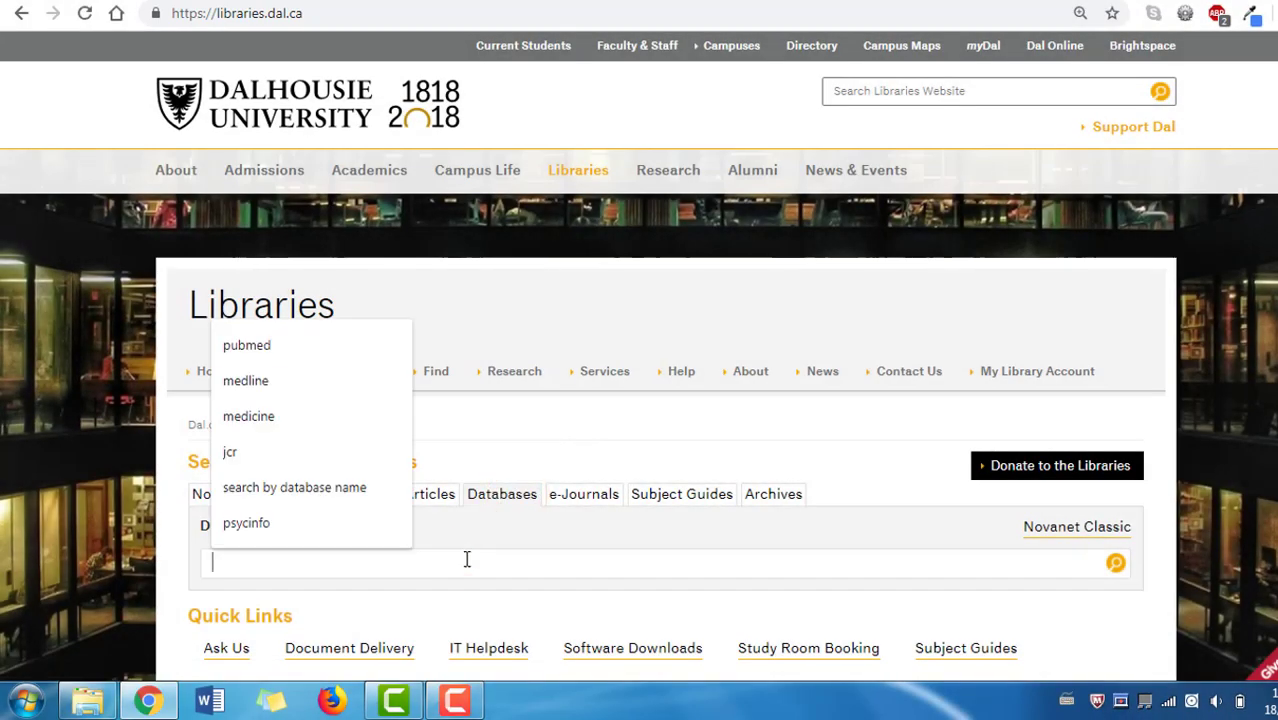
text(cinahl)
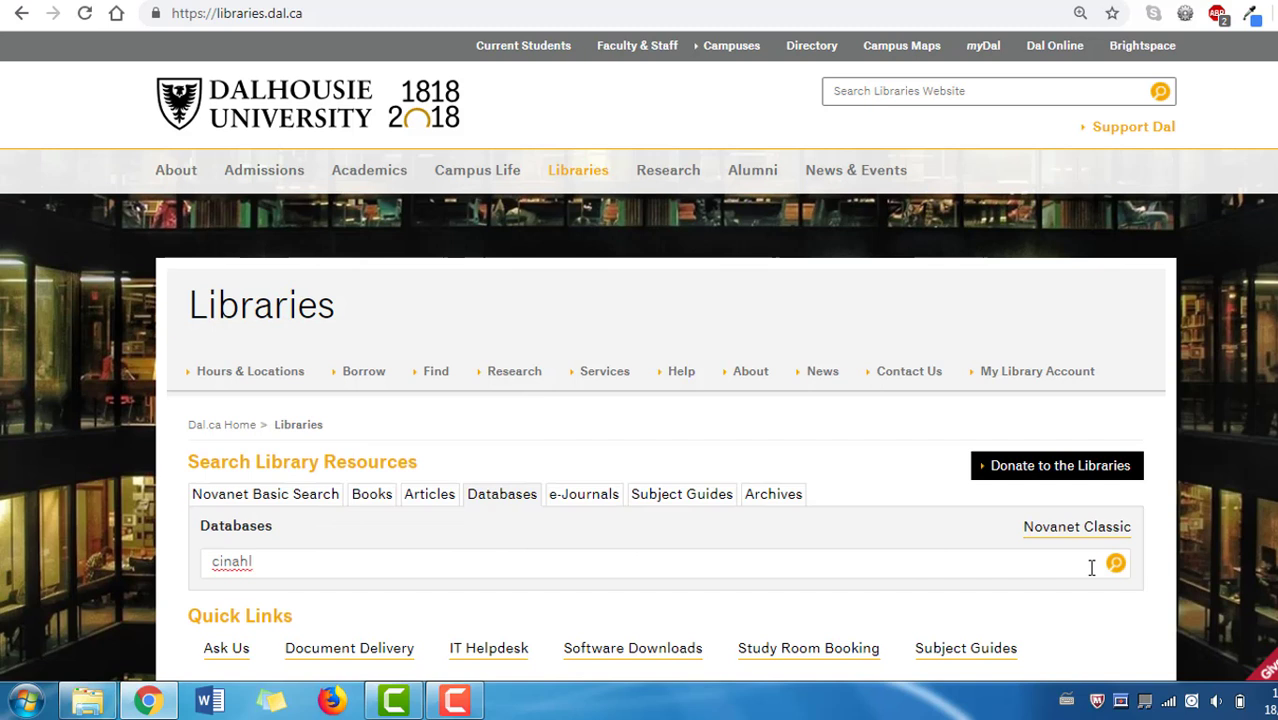
click(1115, 564)
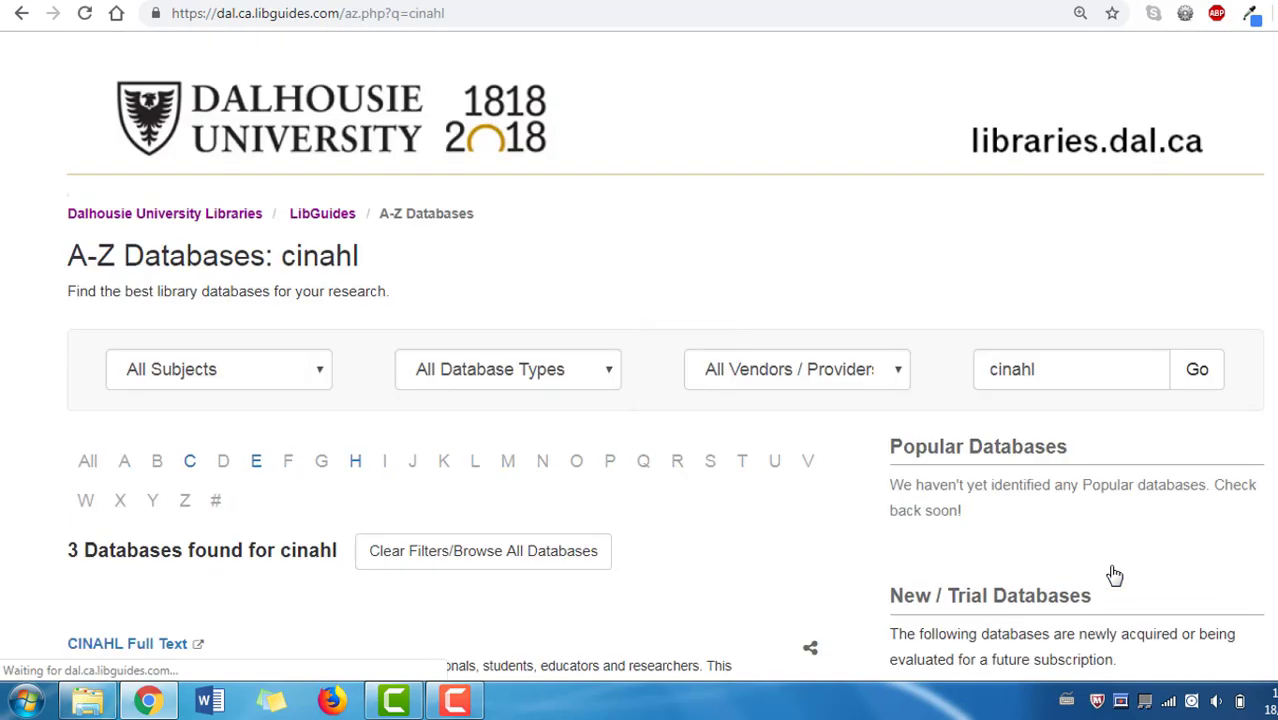
scroll(1115, 575, down, 2)
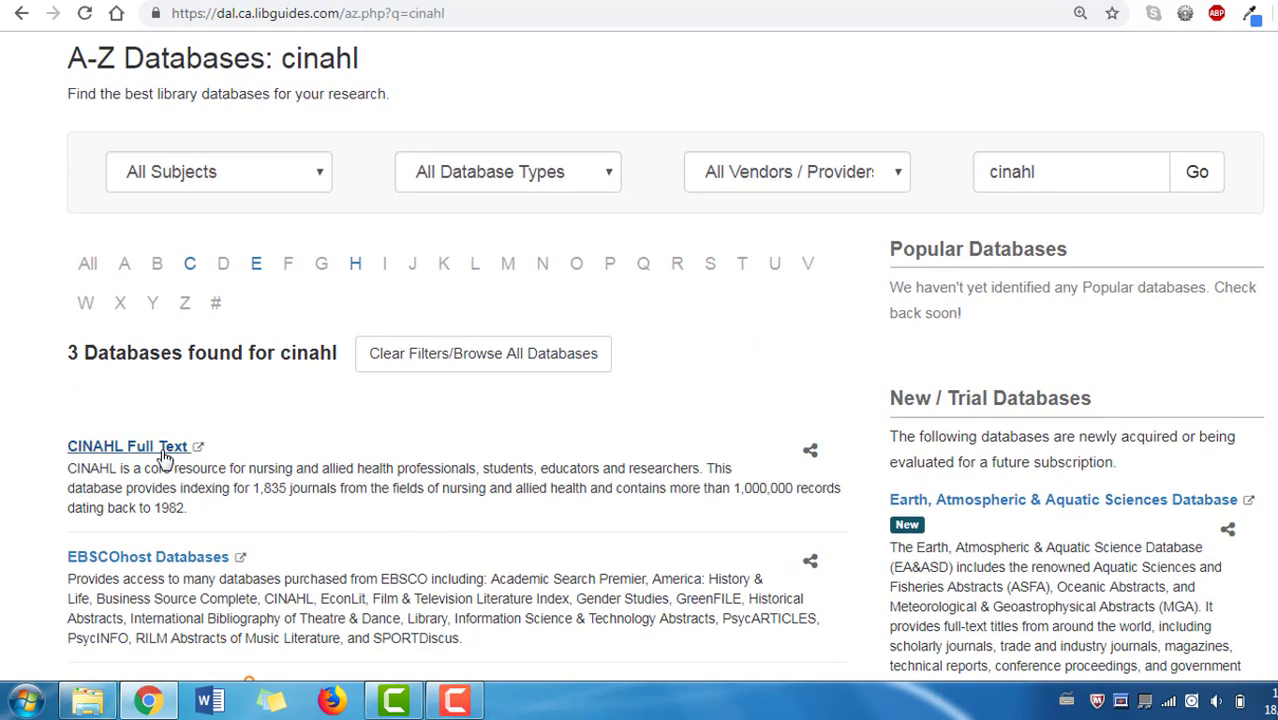
click(164, 456)
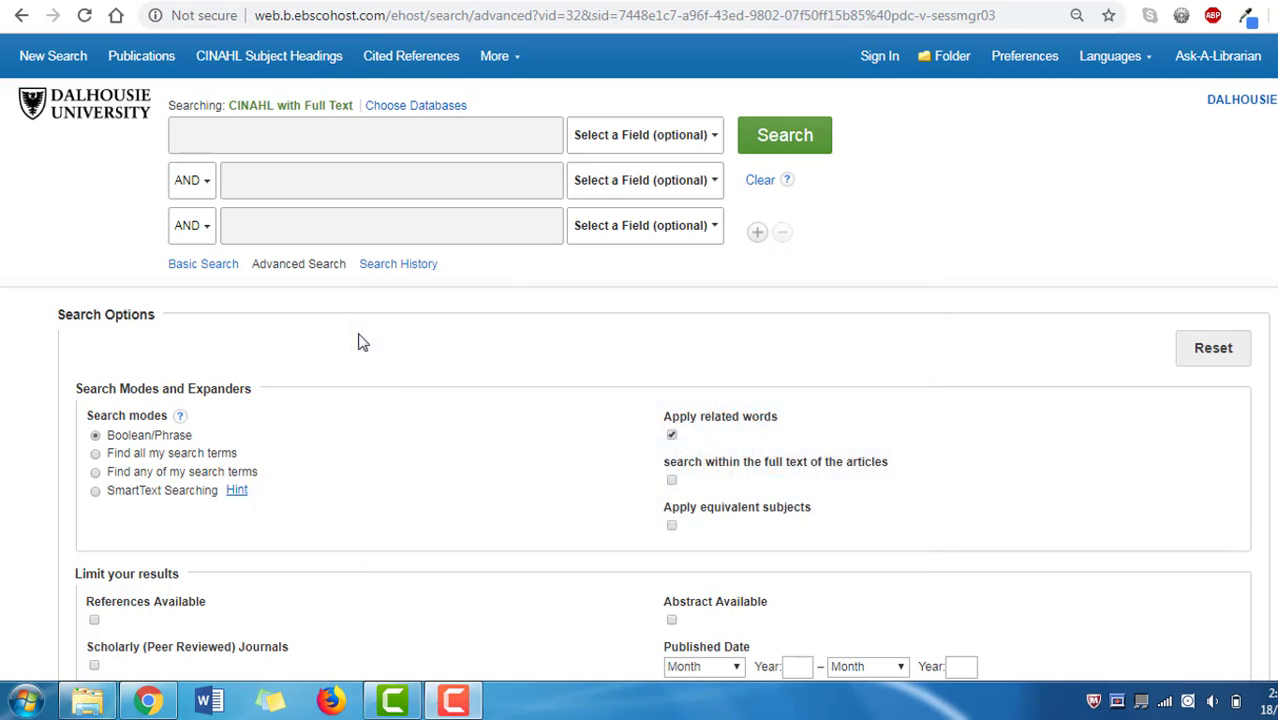
Run a keyword search for osteoarthritis with equivalent subjects applied.
click(449, 137)
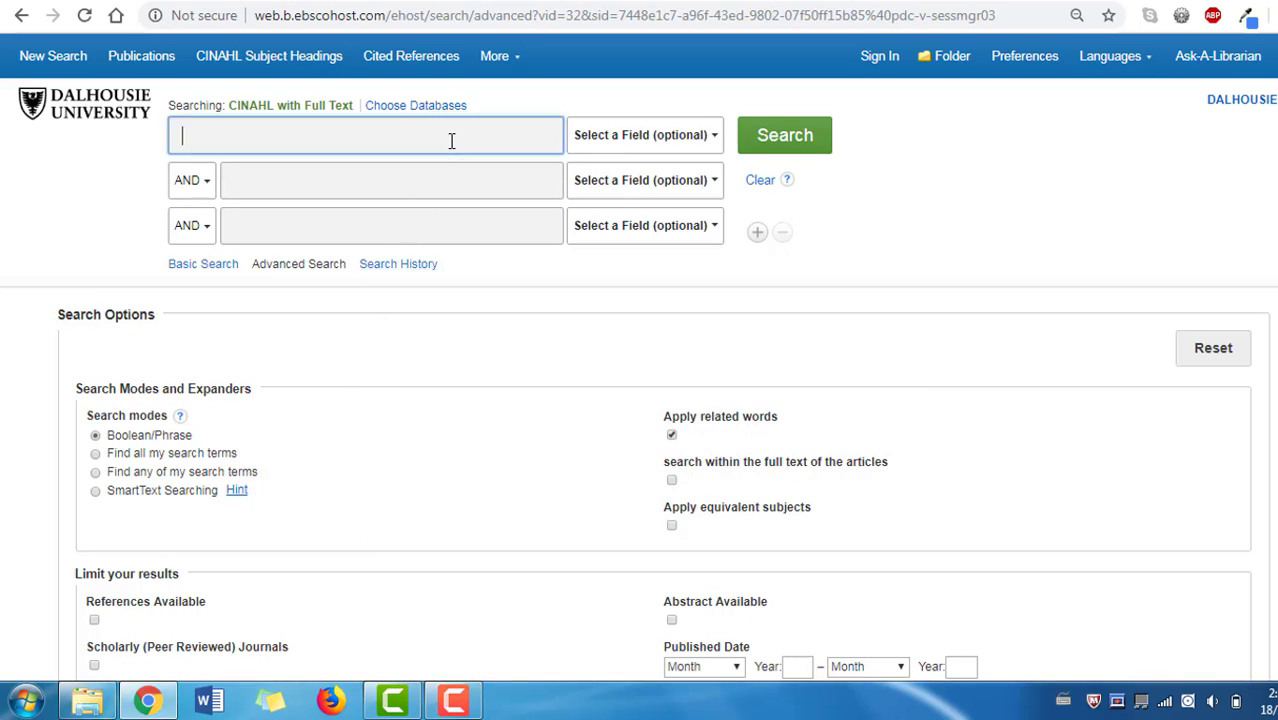
text(osteoarthritis)
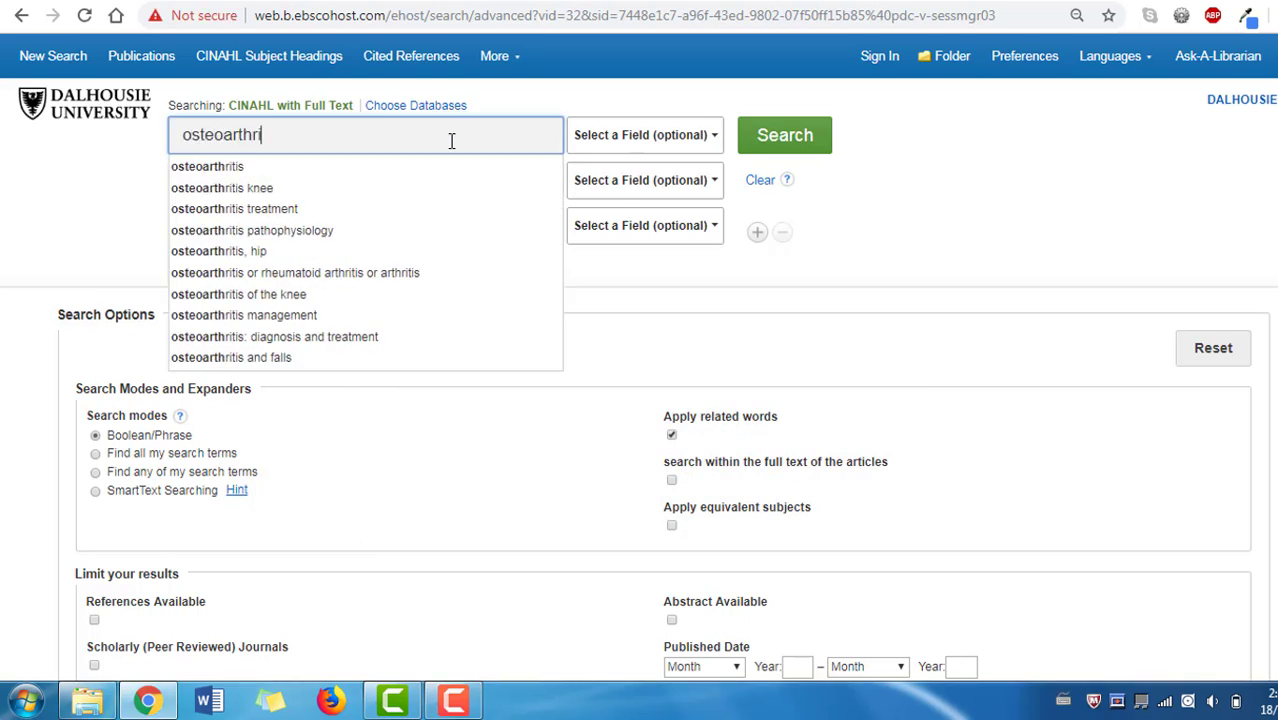
click(706, 518)
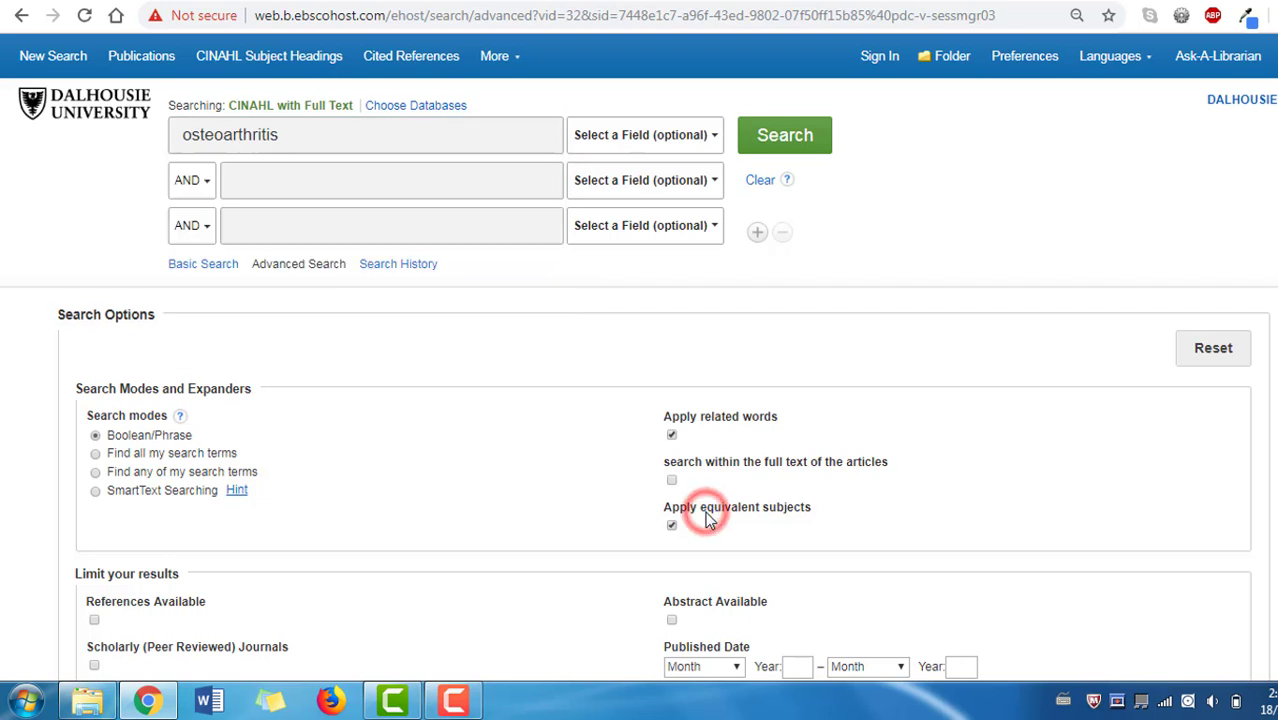
click(788, 138)
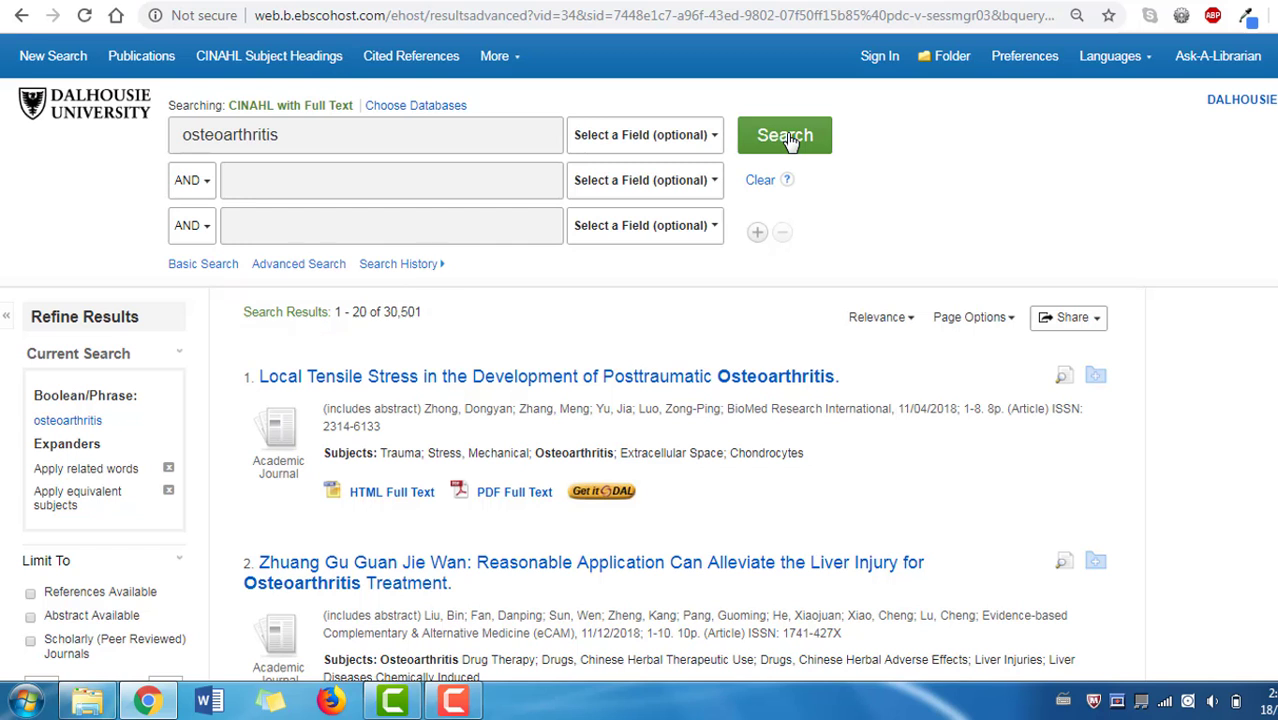
Look up osteoarthritis in the CINAHL Subject Headings and read the scope note for the Osteoarthritis heading.
click(316, 58)
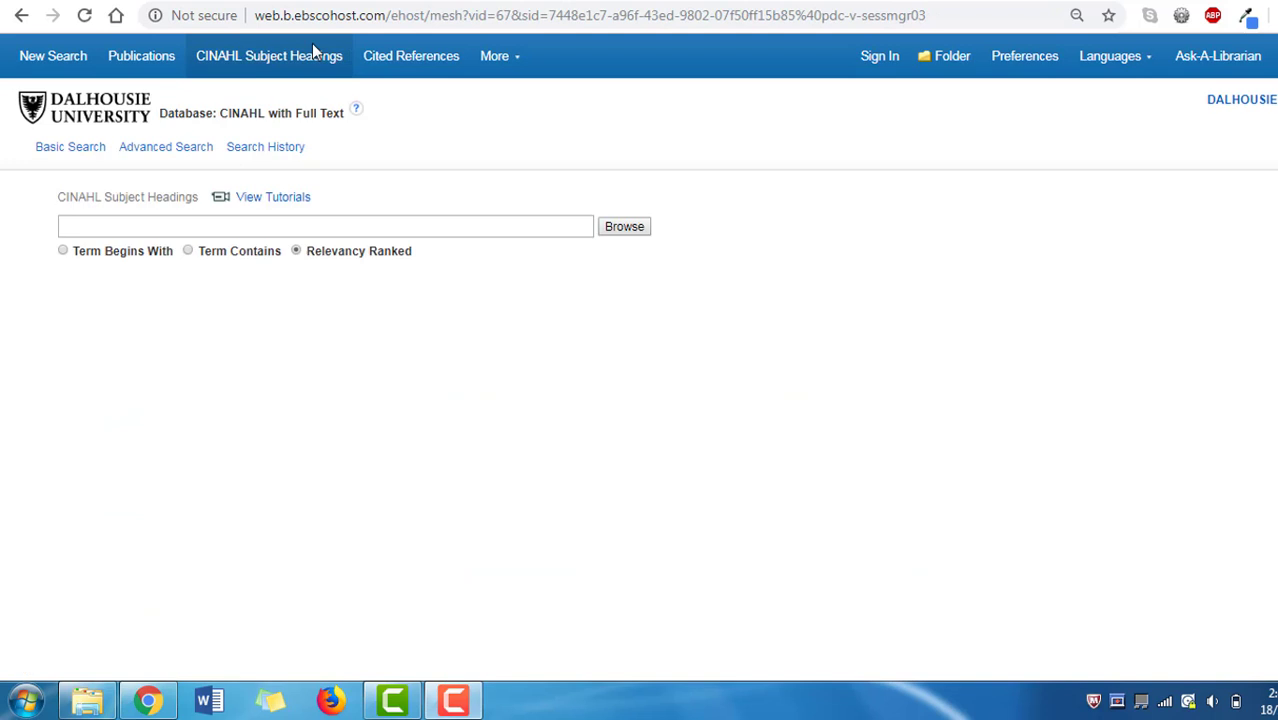
click(337, 224)
text(os)
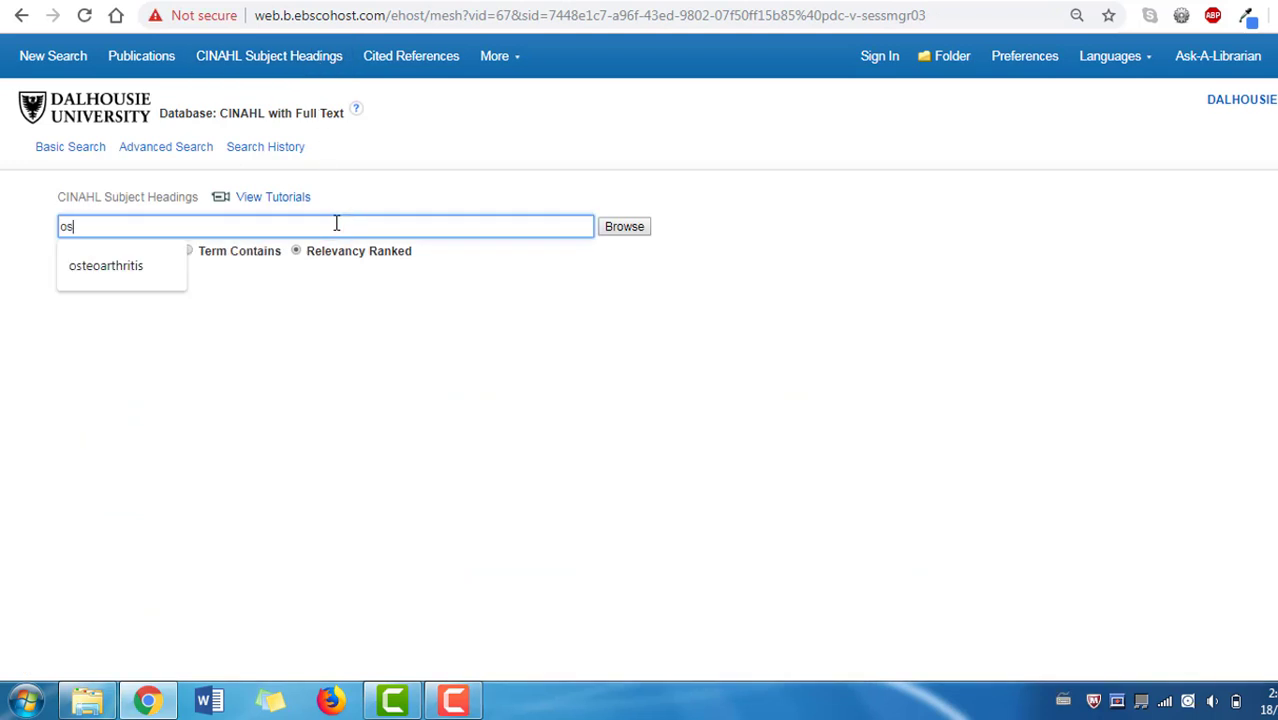
text(teoarthritis)
click(634, 228)
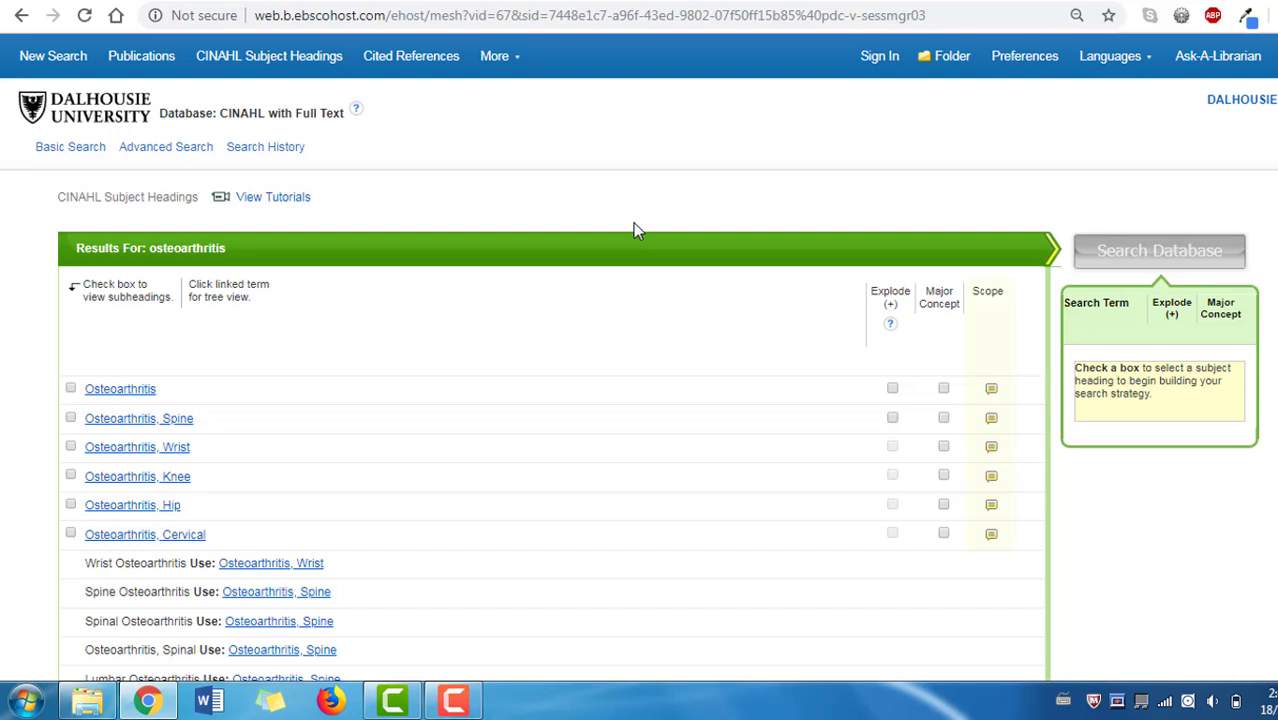
click(993, 392)
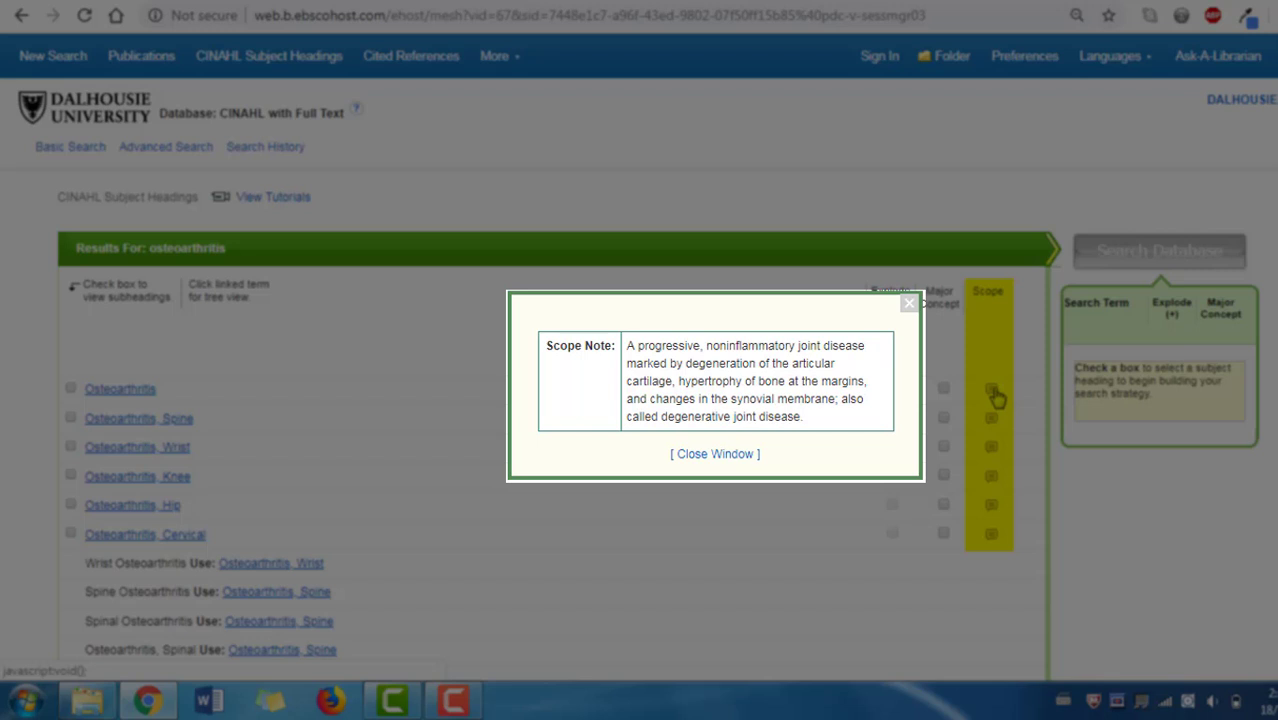
click(910, 304)
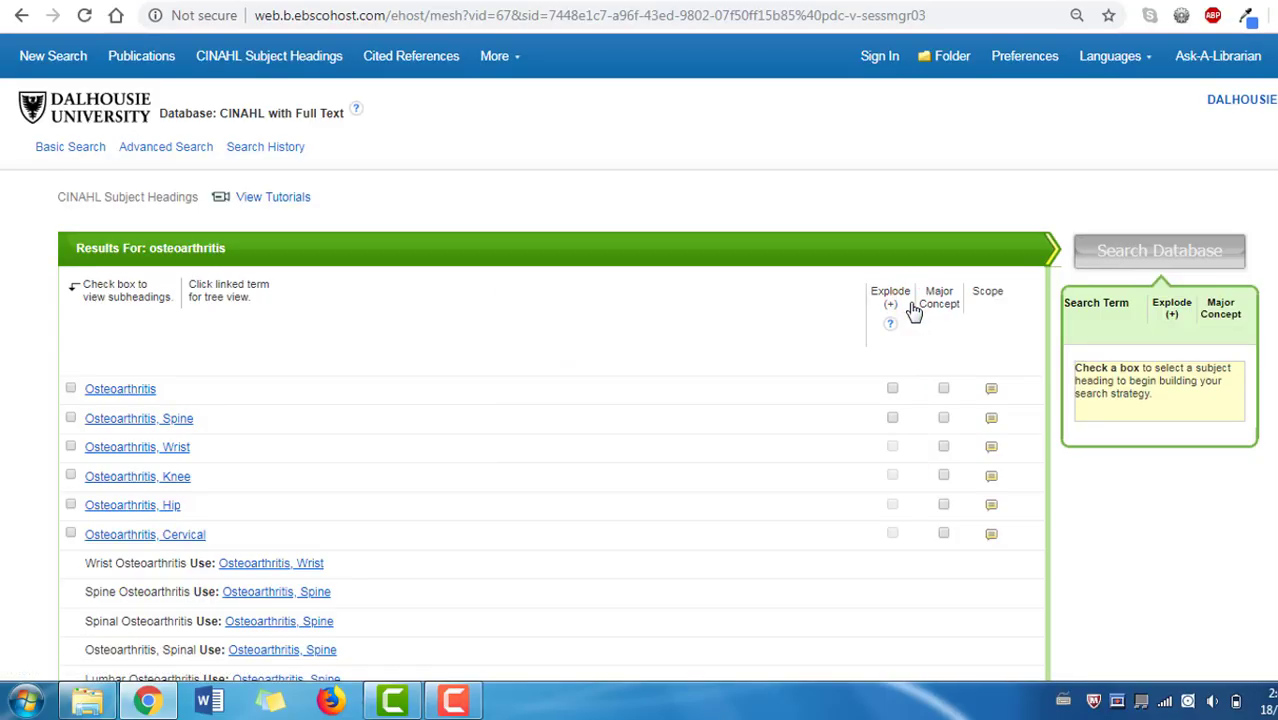
Select the Osteoarthritis heading, review its subheadings, and search the database with all subheadings included.
click(70, 388)
scroll(520, 380, down, 2)
scroll(640, 360, down, 3)
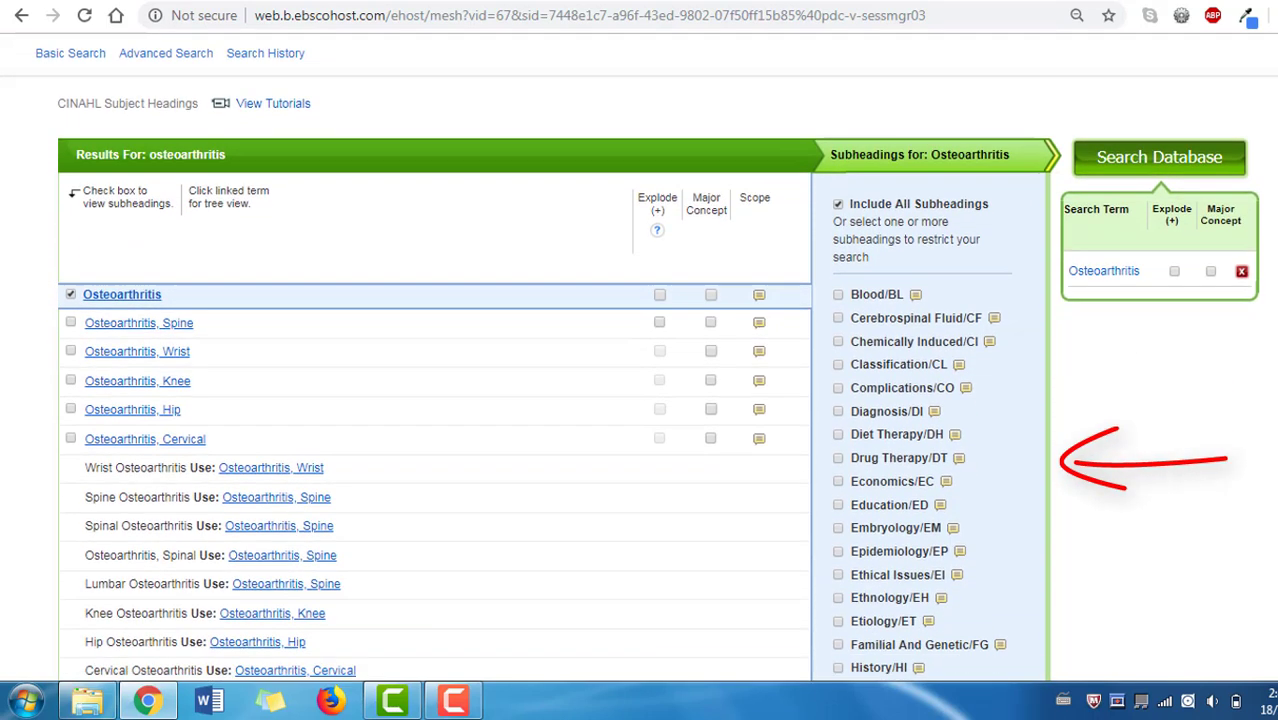
scroll(533, 358, down, 4)
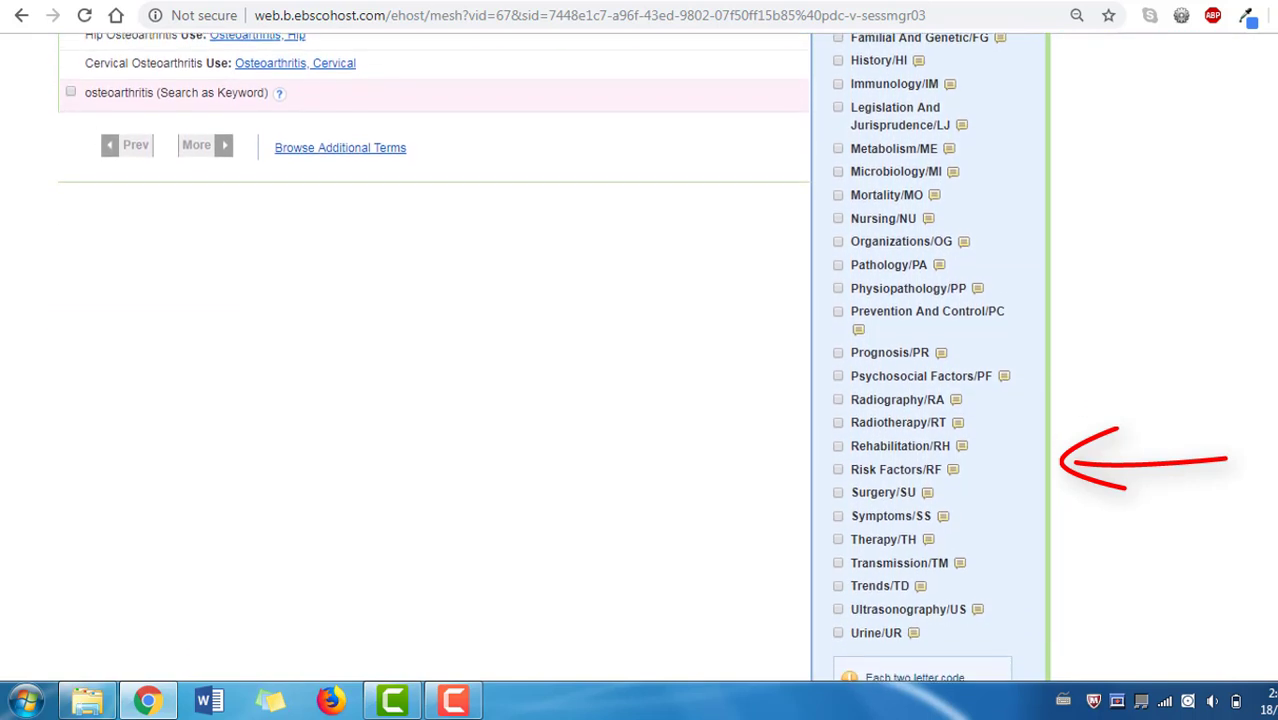
scroll(533, 358, up, 2)
scroll(533, 358, up, 3)
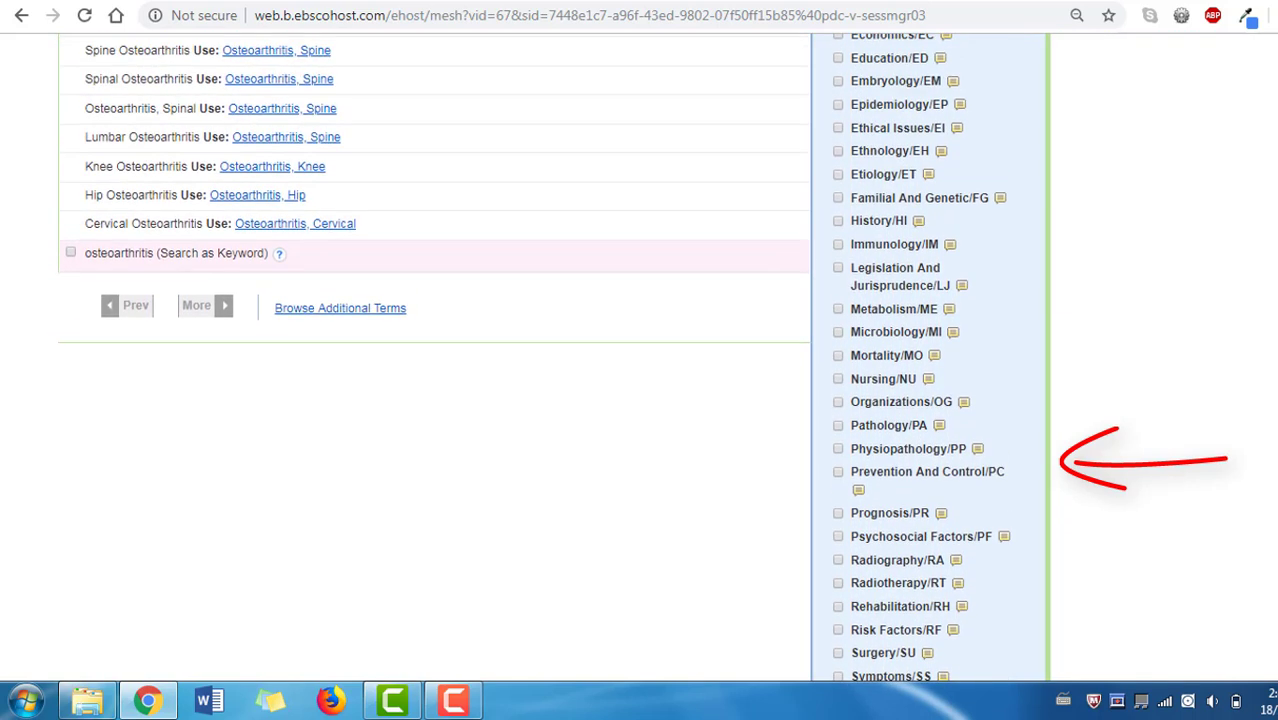
scroll(533, 358, up, 3)
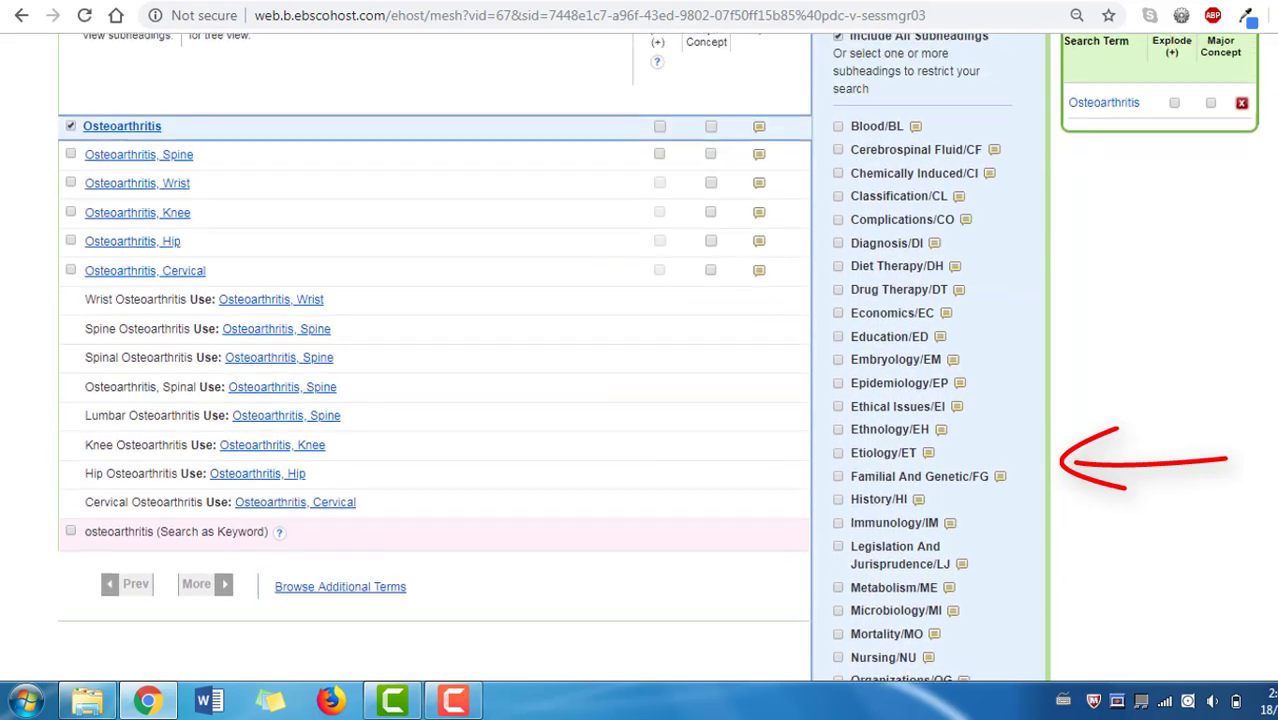
scroll(533, 358, up, 2)
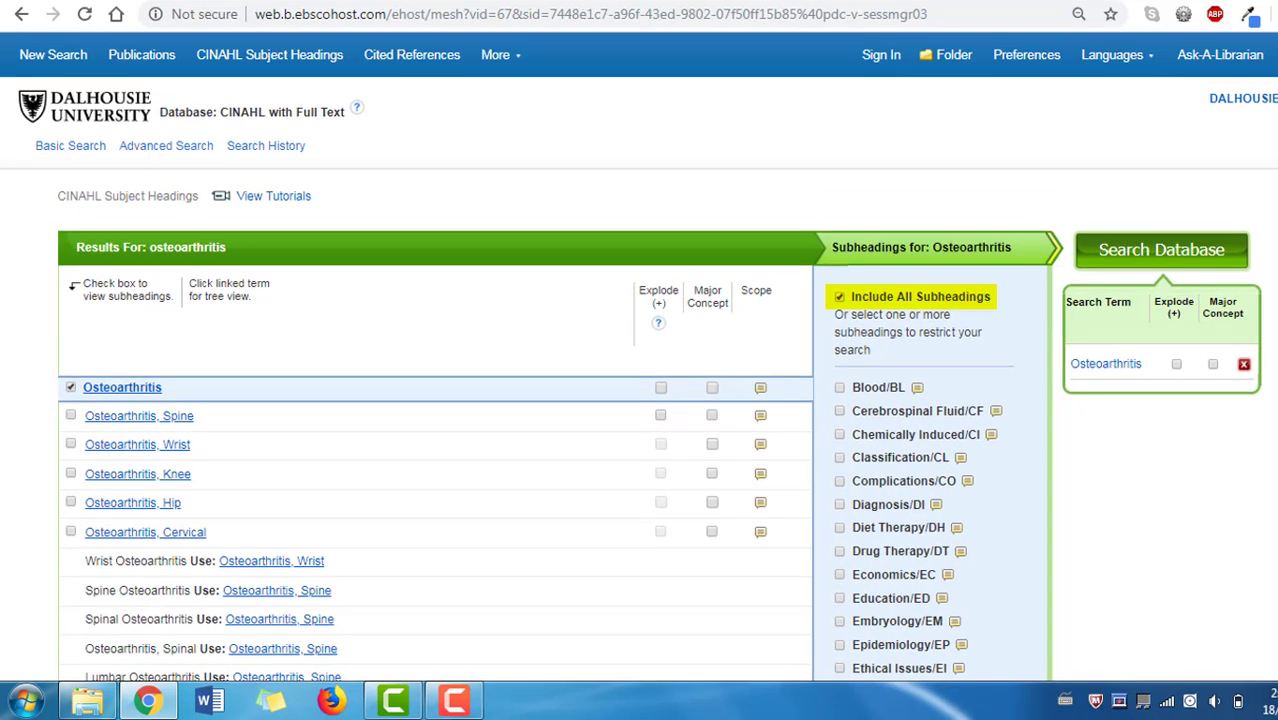
click(1216, 256)
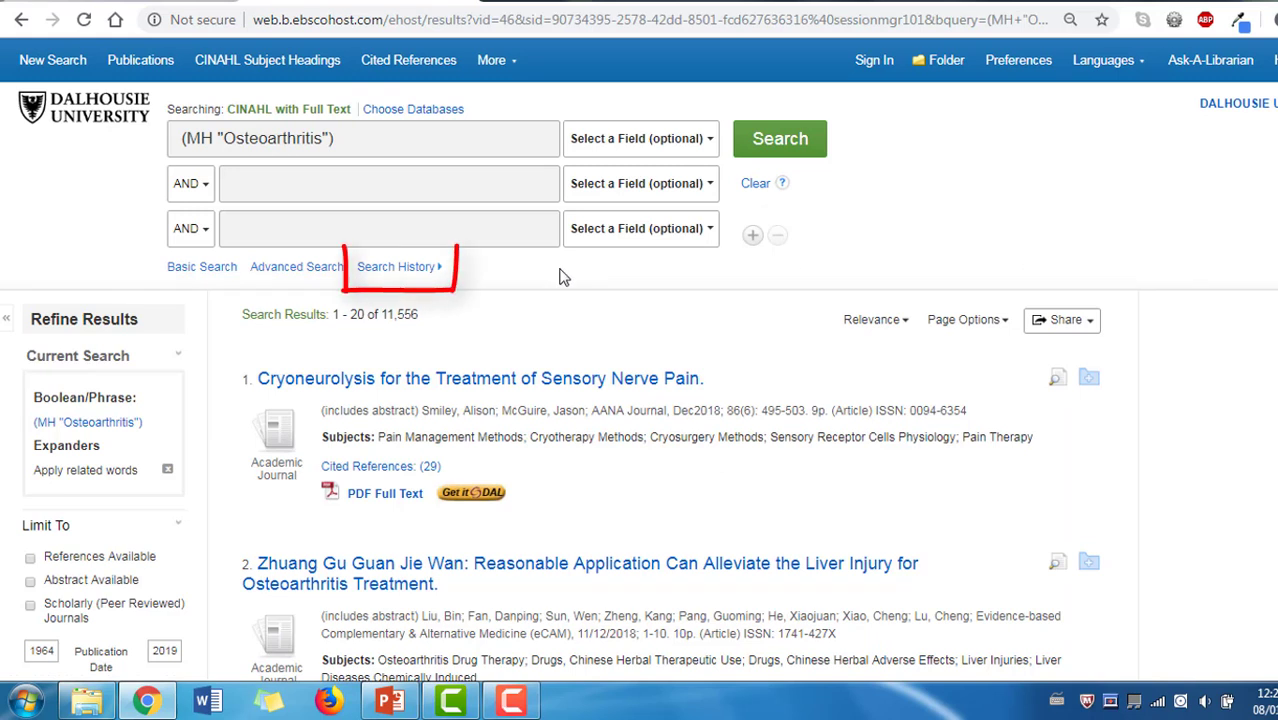
Show the search history, clear the current query, and run a keyword search for swimming.
click(430, 268)
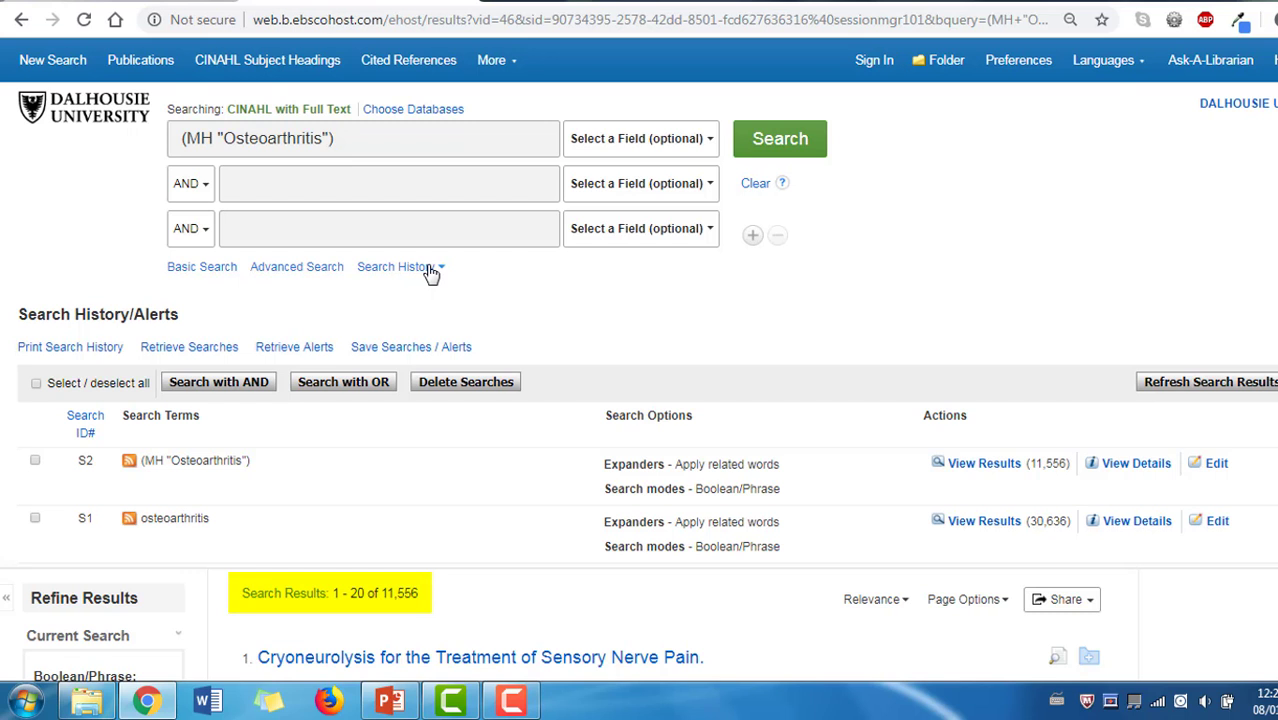
click(755, 183)
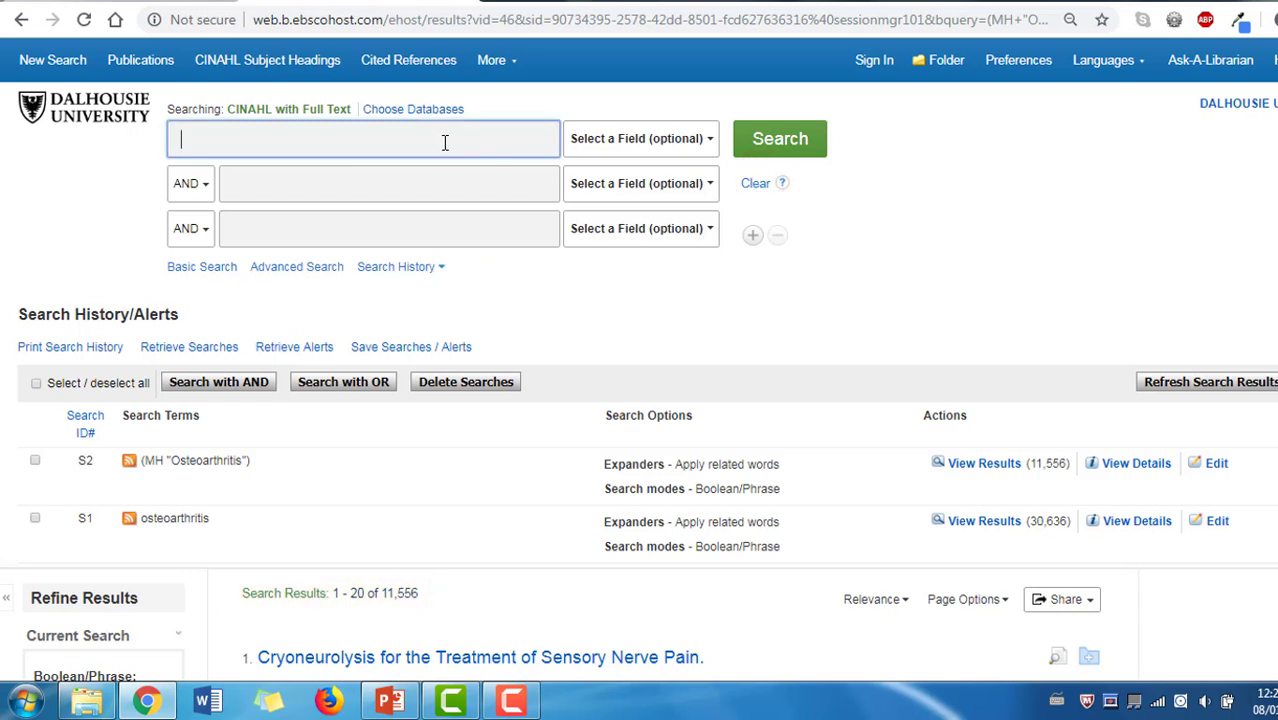
text(swimming)
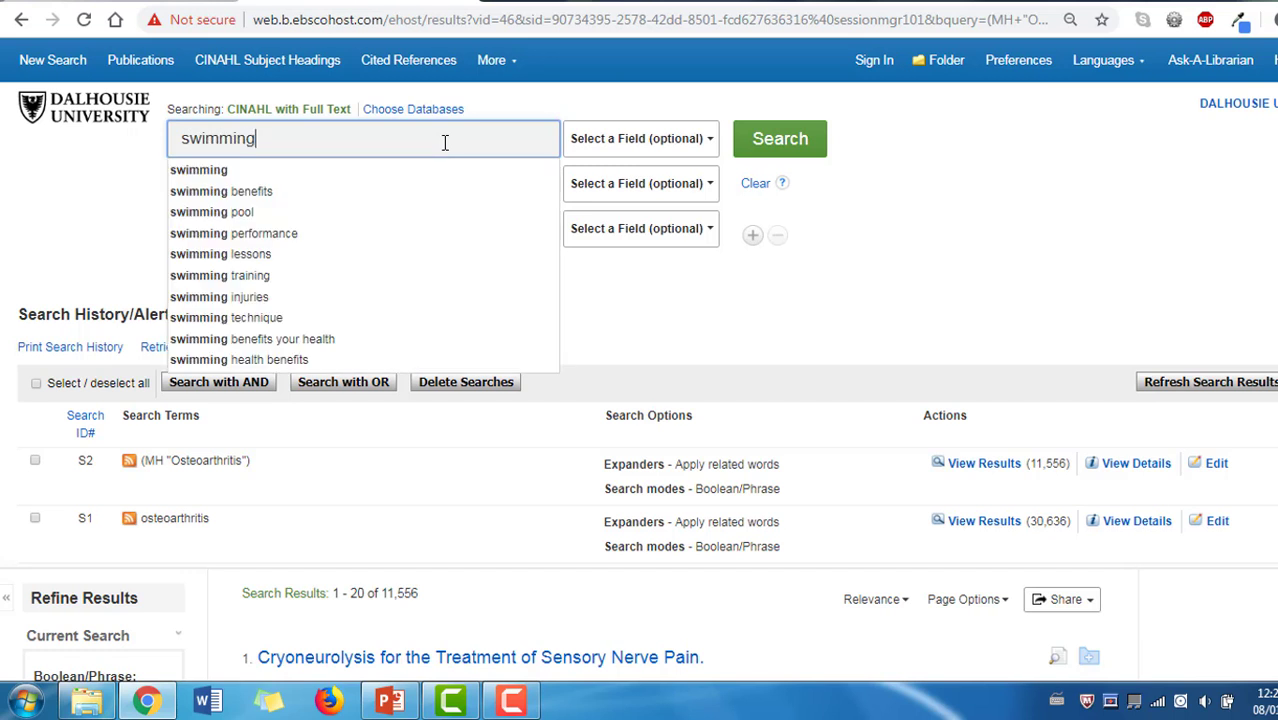
click(772, 141)
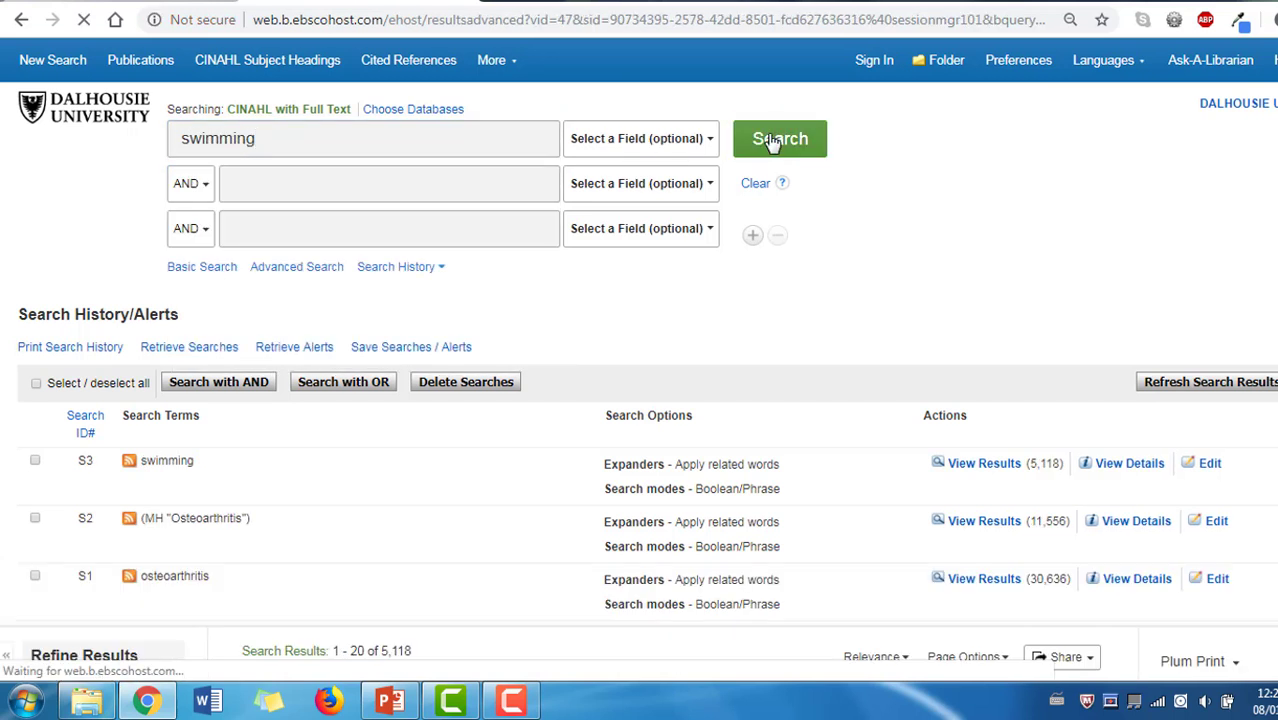
Look up swimming in the CINAHL Subject Headings, ranked by relevancy.
click(338, 68)
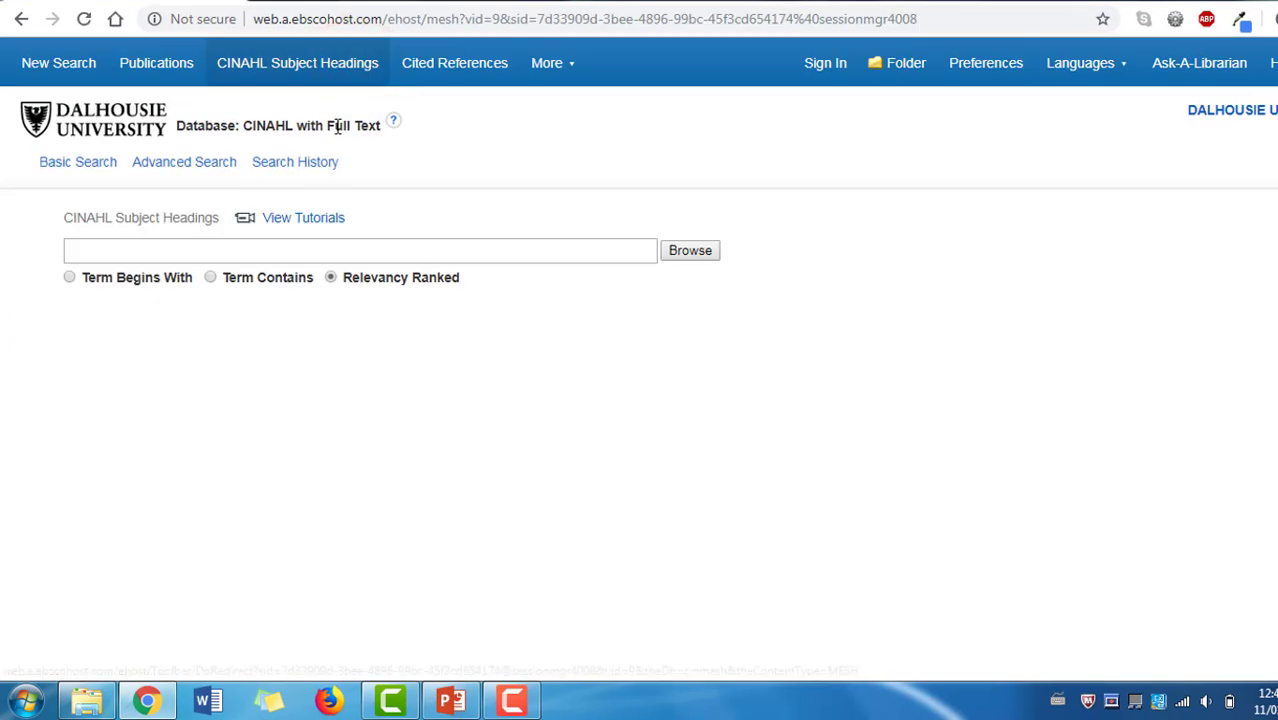
click(322, 249)
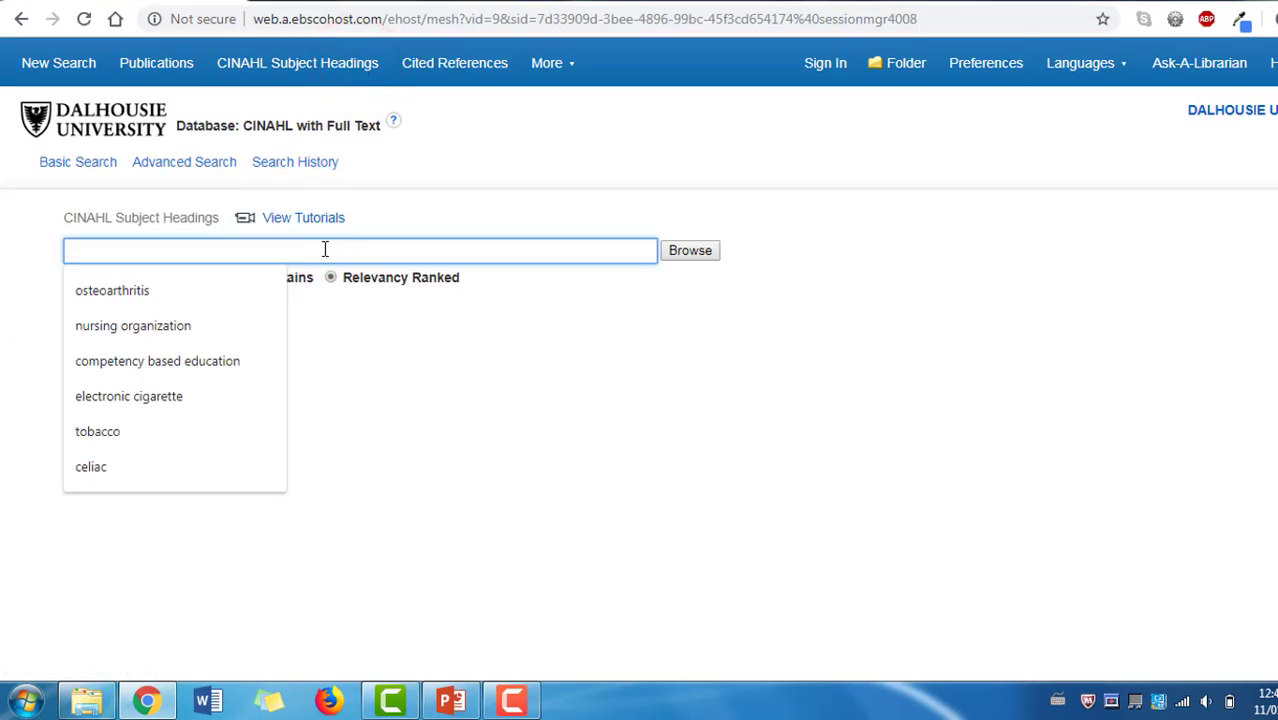
text(swimming)
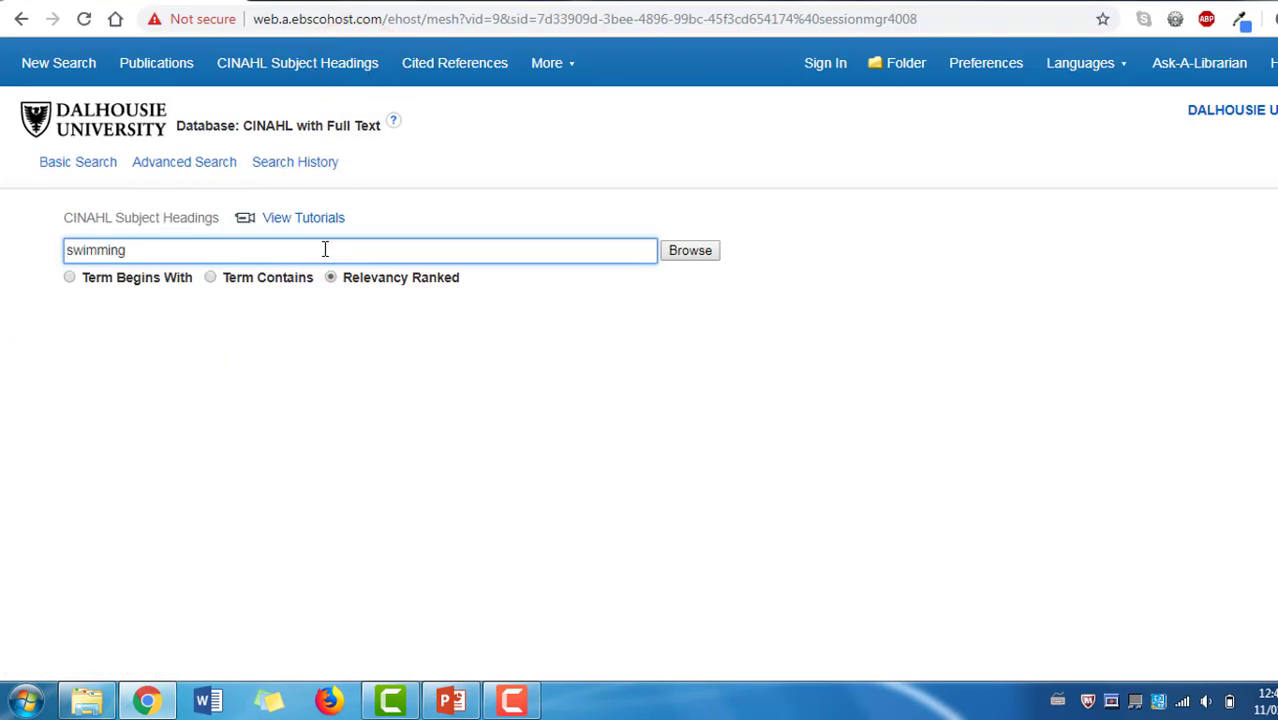
click(676, 258)
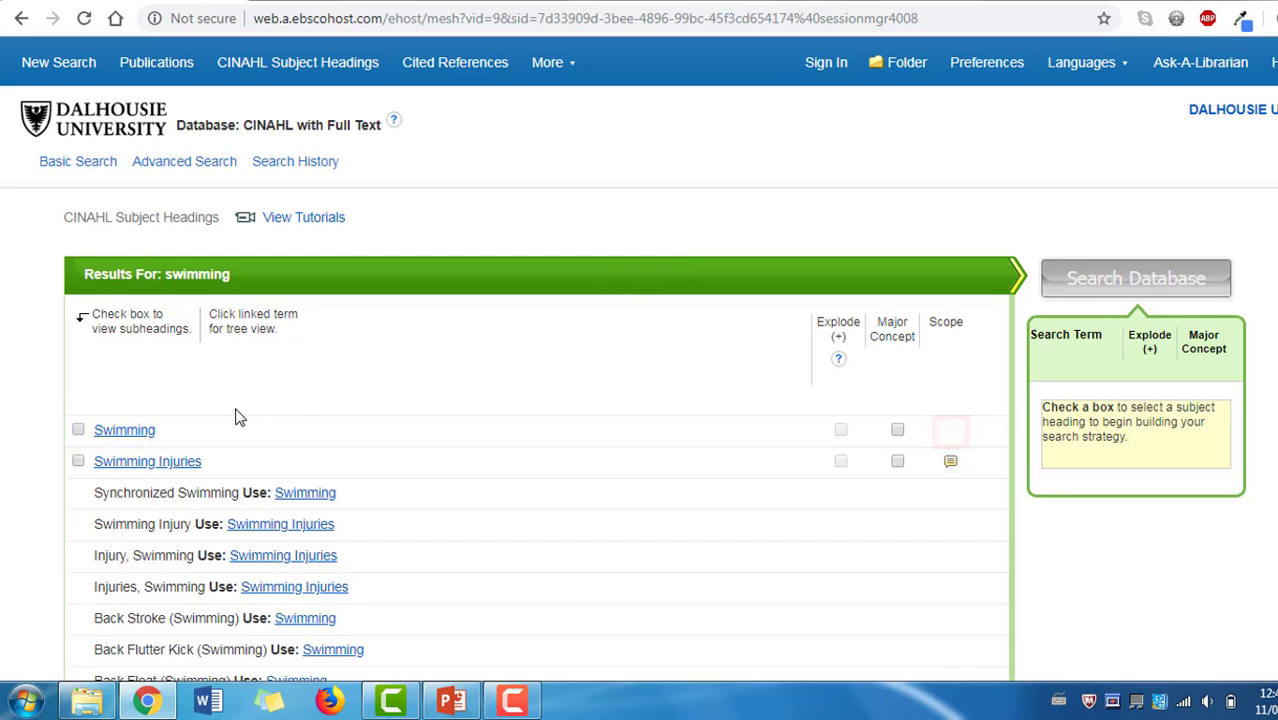
Open the tree view for Swimming, select that heading, and search the database with all its subheadings.
click(143, 430)
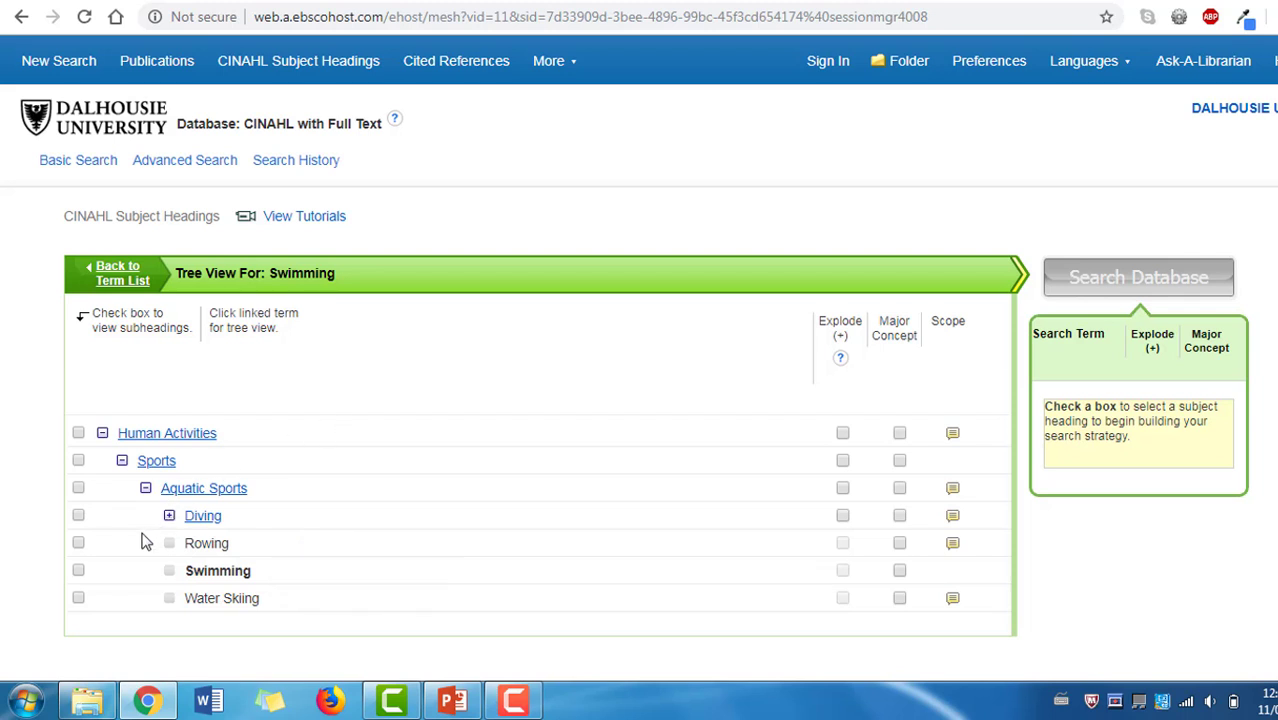
click(78, 571)
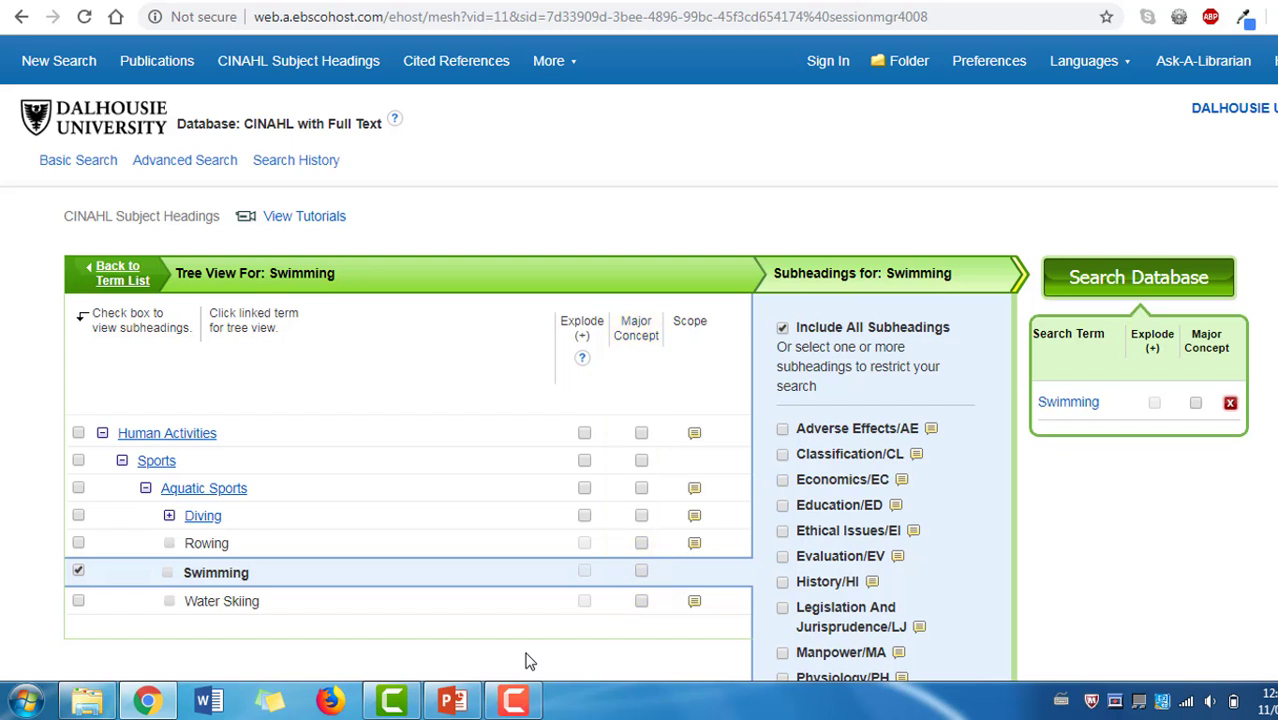
click(1160, 285)
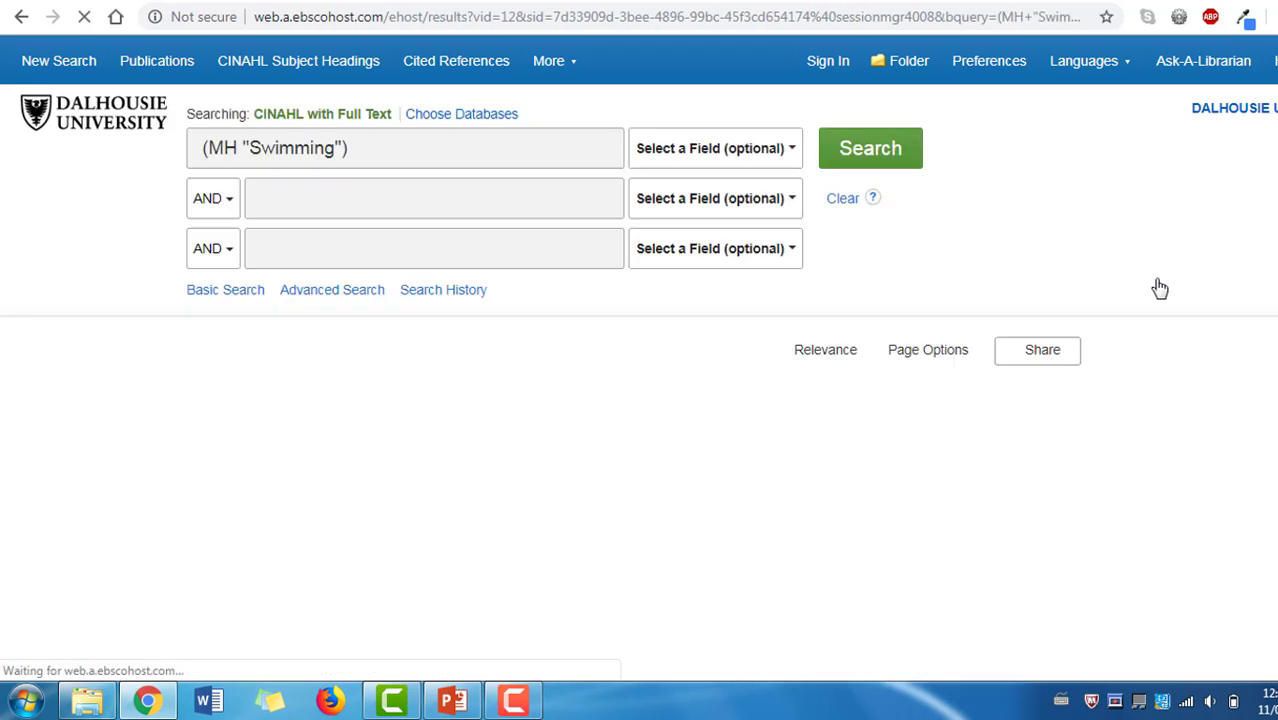